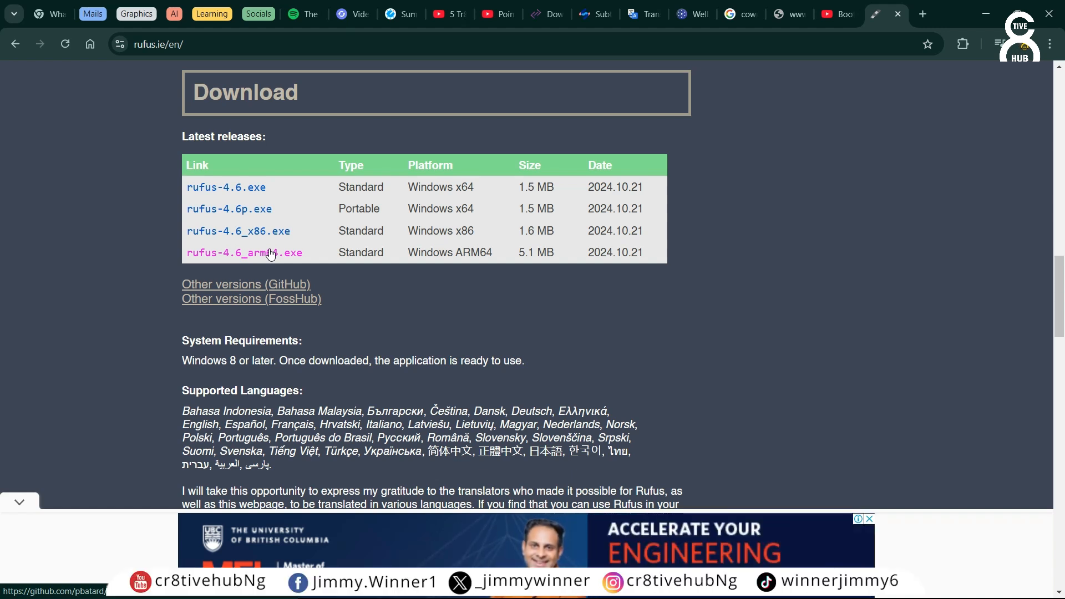
# Step: Download the standard rufus-4.6.exe release, dismissing the ad and saving it to Downloads
pyautogui.click(240, 188)
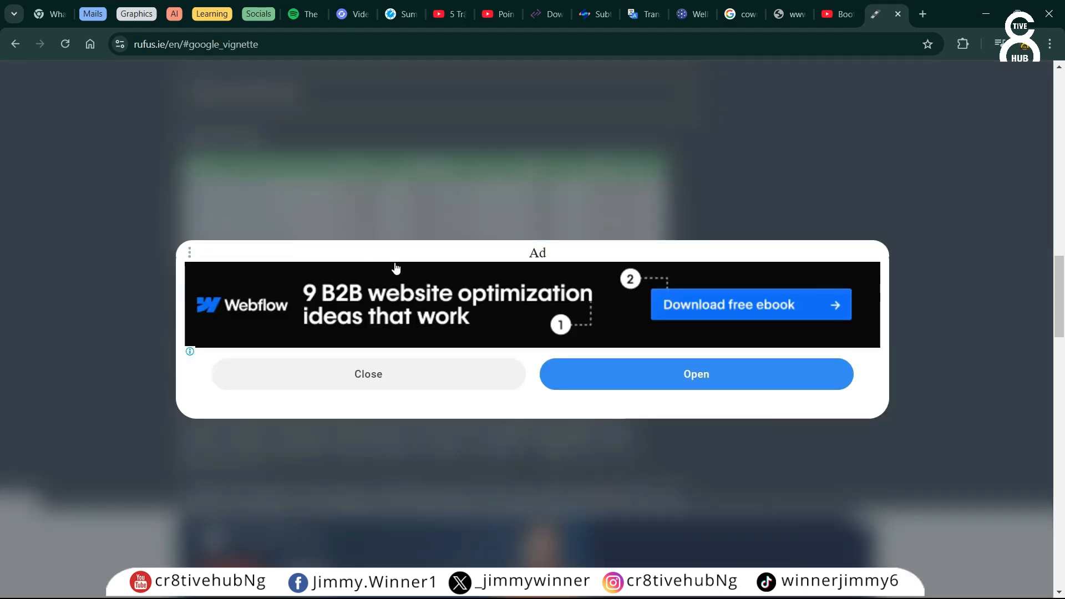
pyautogui.click(366, 376)
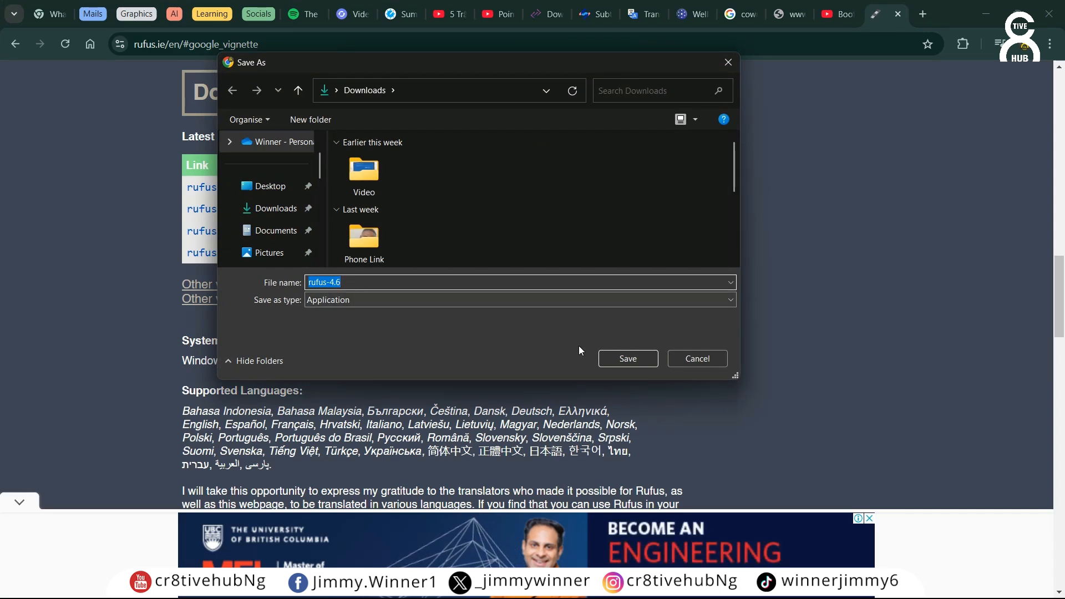
pyautogui.click(623, 359)
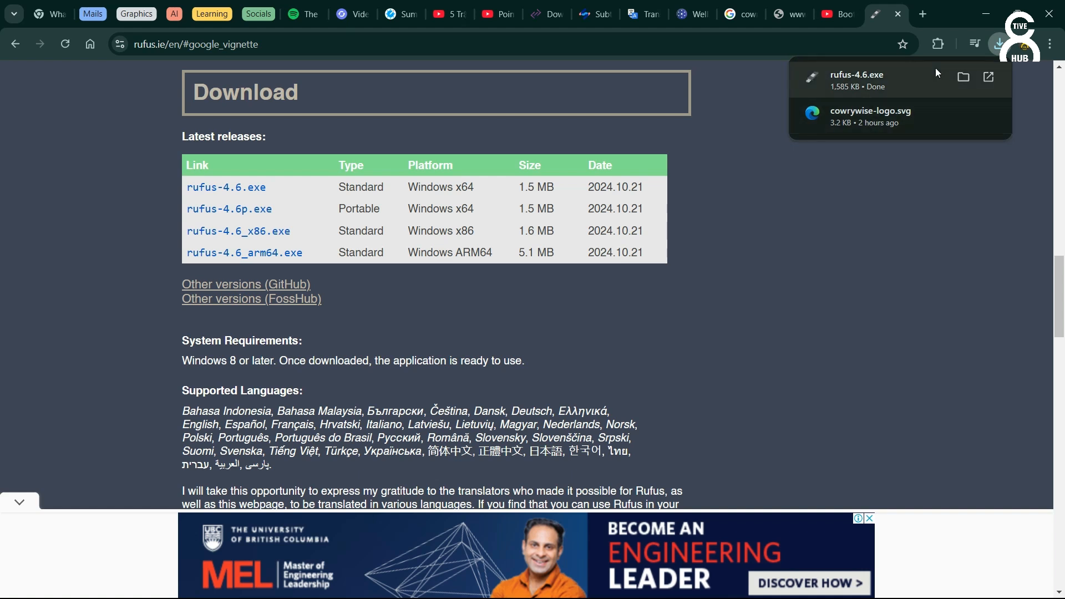
# Step: Open the downloaded file's folder and launch rufus-4.6
pyautogui.click(965, 78)
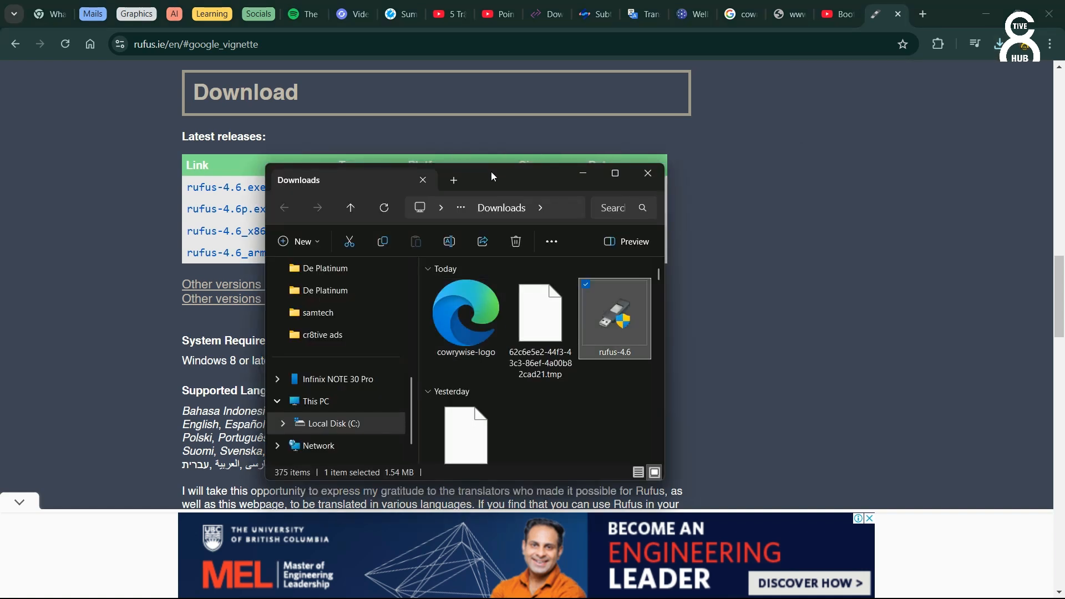
pyautogui.moveTo(499, 176); pyautogui.dragTo(453, 146)
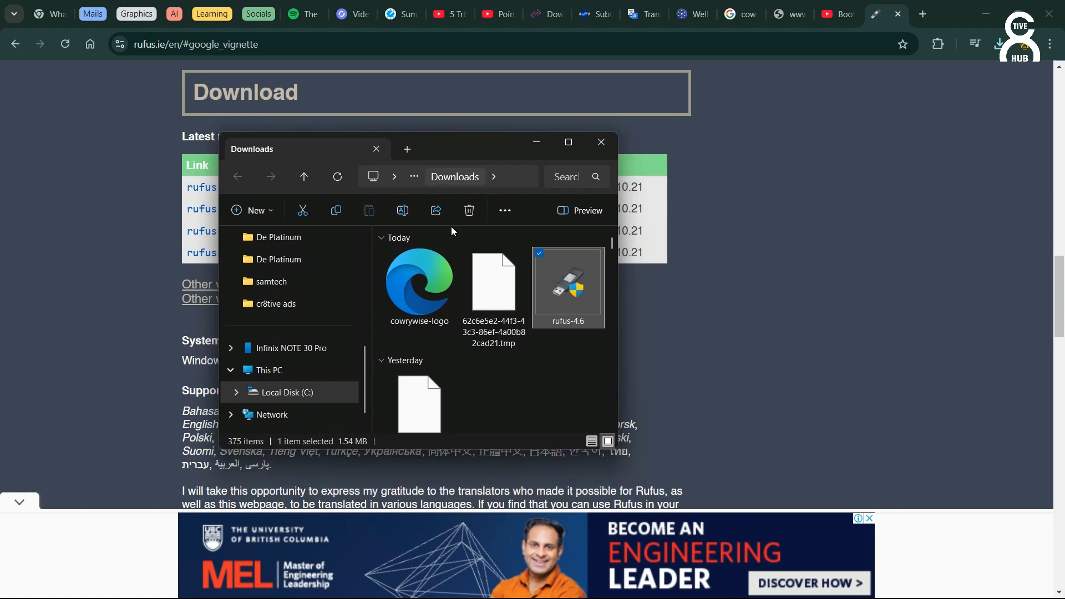
pyautogui.doubleClick(559, 331)
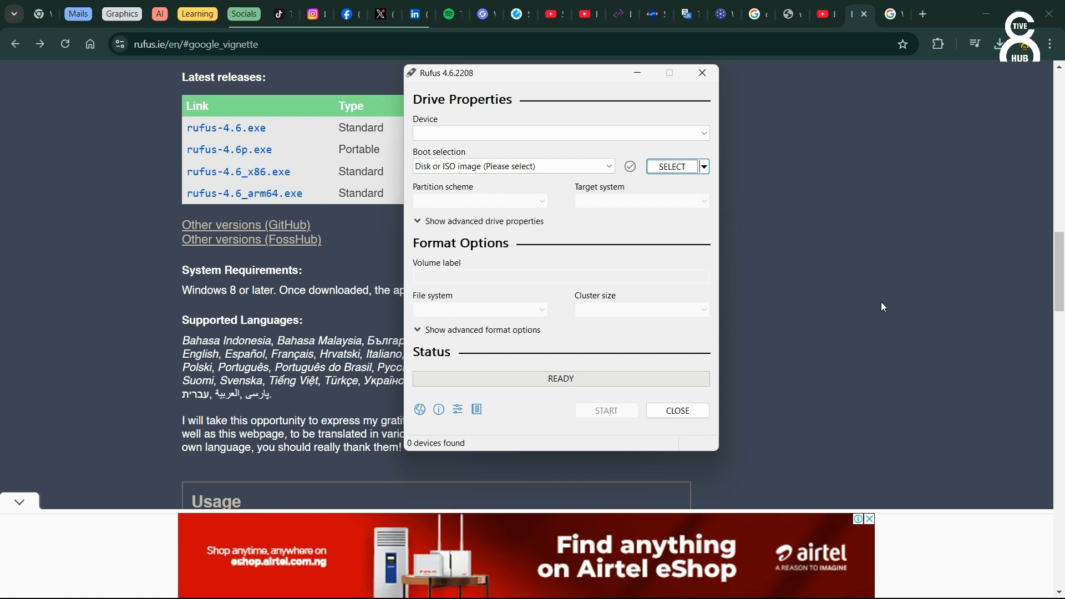
pyautogui.moveTo(597, 79); pyautogui.dragTo(592, 109)
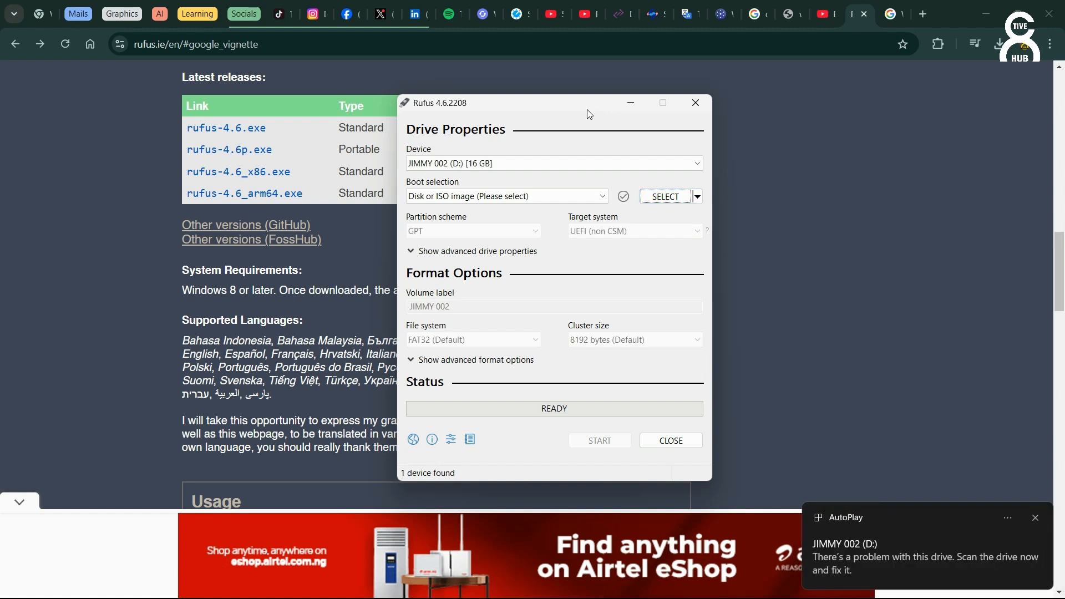
# Step: Choose the JIMMY 002 (D:) 16 GB drive as the device and Disk or ISO image as boot selection
pyautogui.click(565, 162)
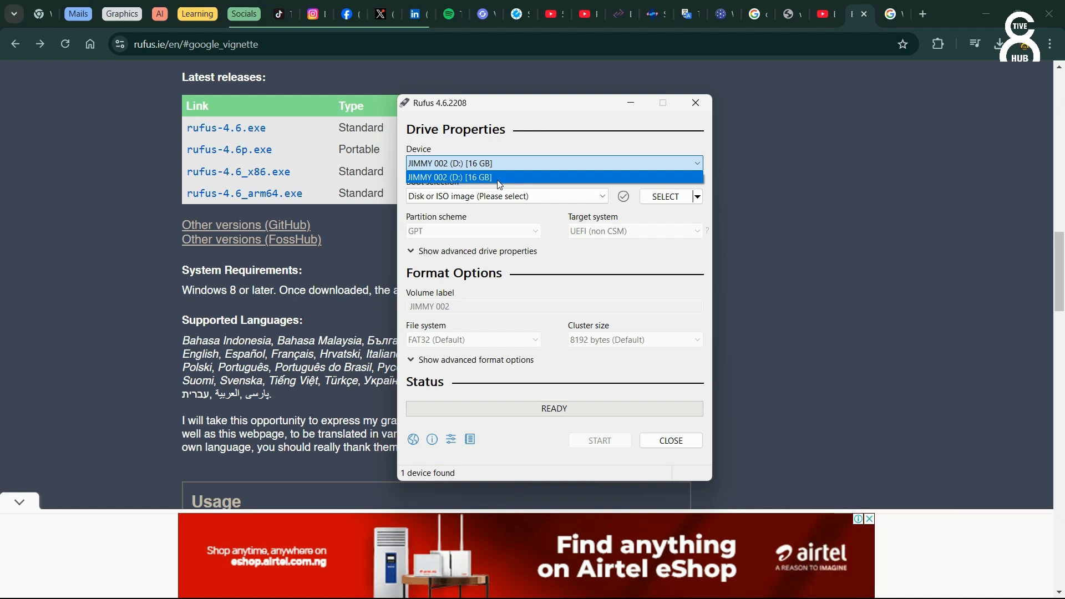
pyautogui.click(628, 142)
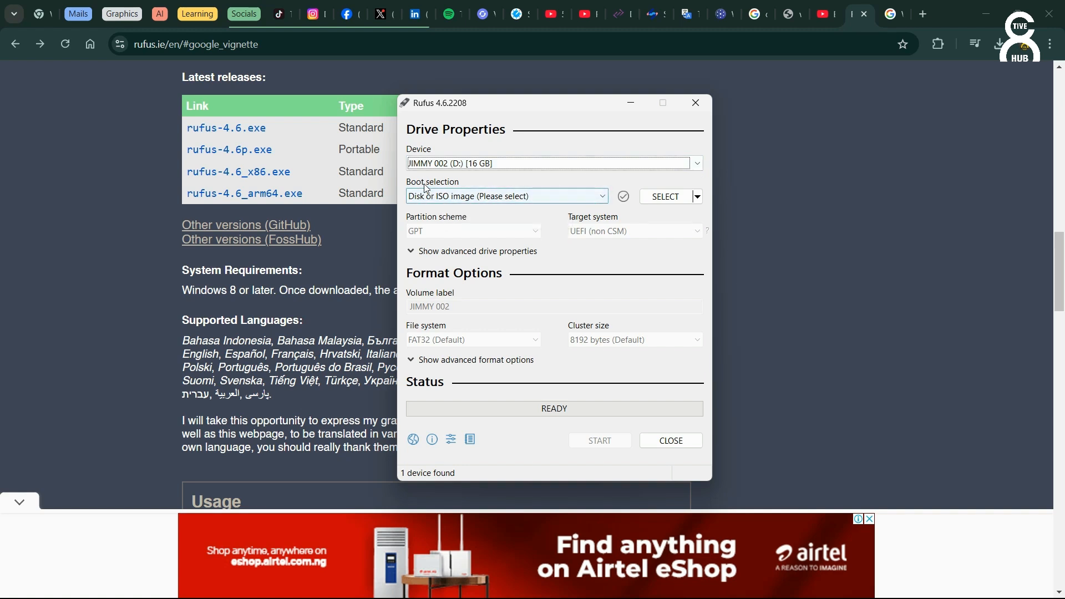
pyautogui.click(578, 199)
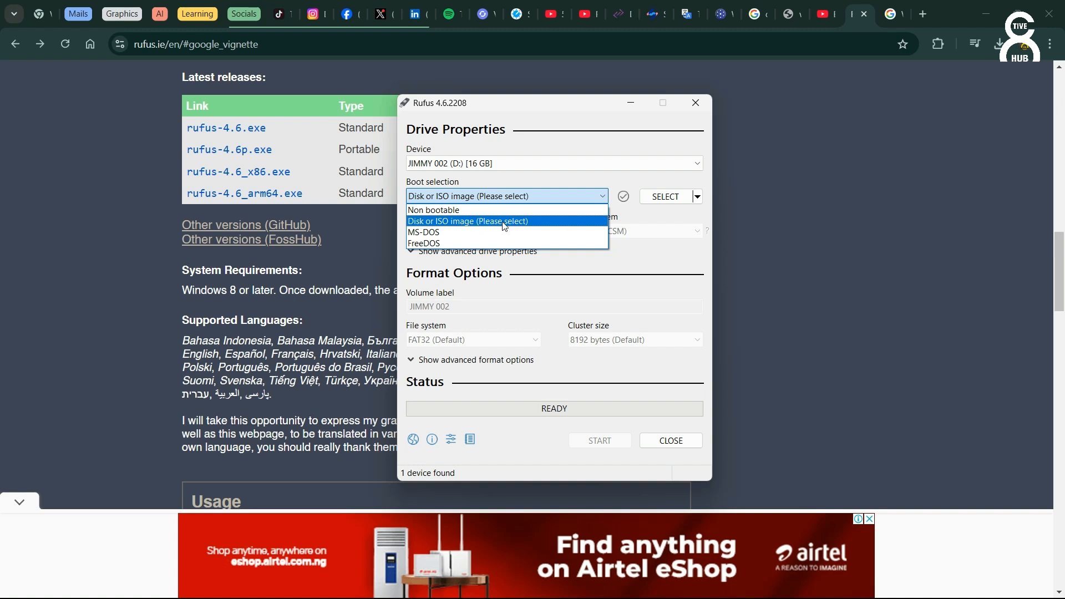
pyautogui.click(480, 223)
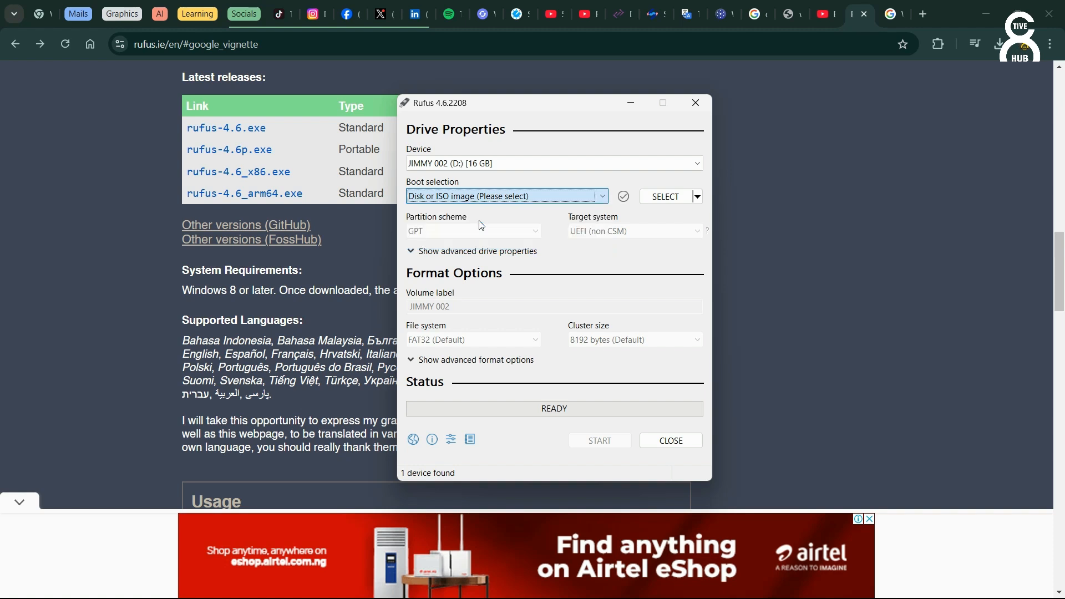
# Step: Load the Win11_24H2_EnglishInternational_x64 ISO image from Downloads as the boot source
pyautogui.click(678, 201)
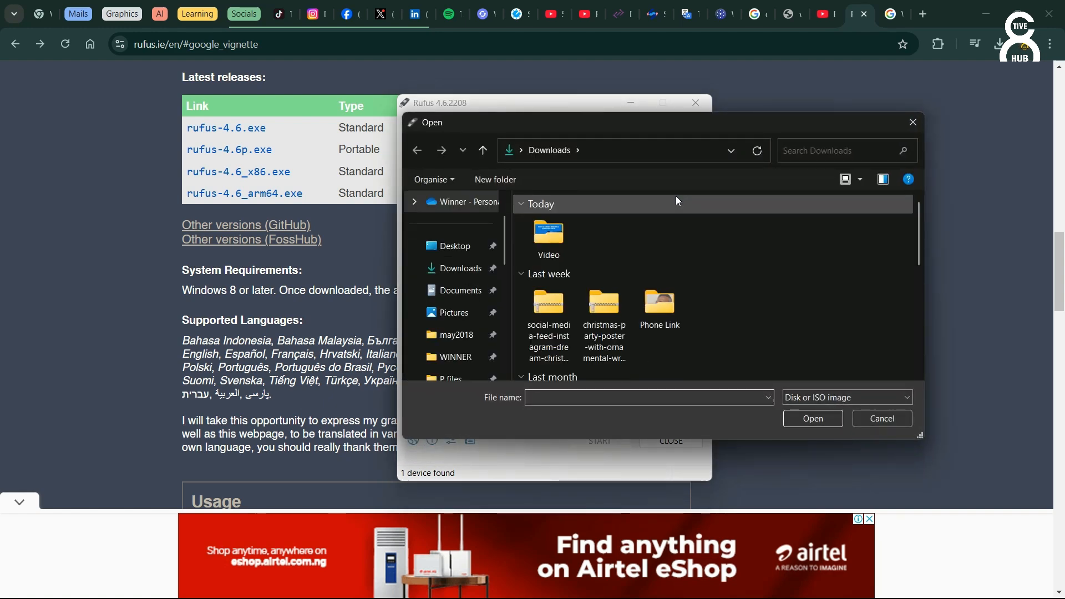
pyautogui.scroll(-5, 671, 222)
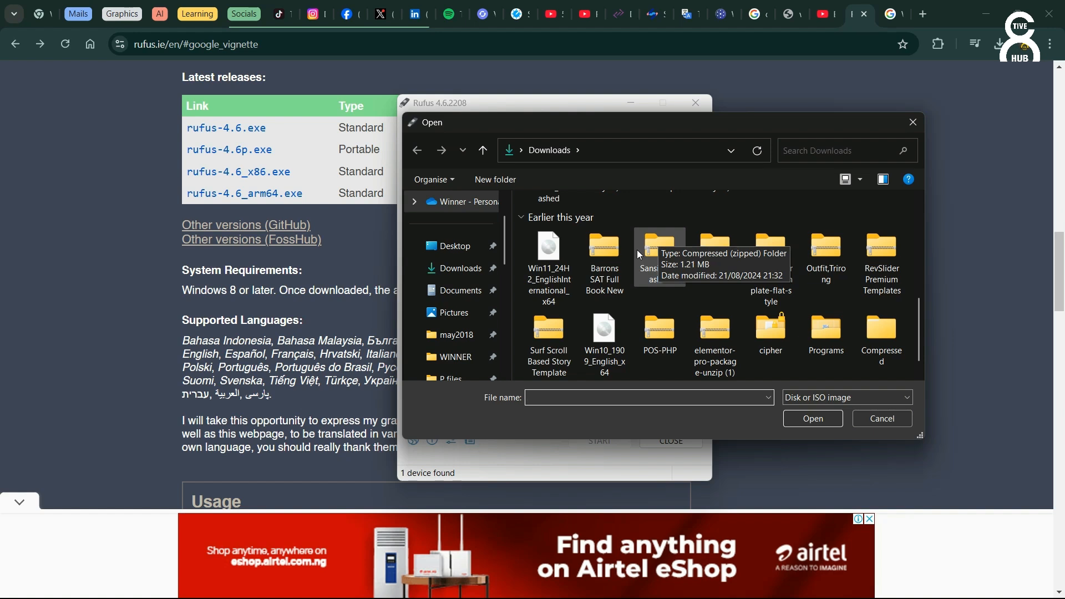
pyautogui.click(558, 247)
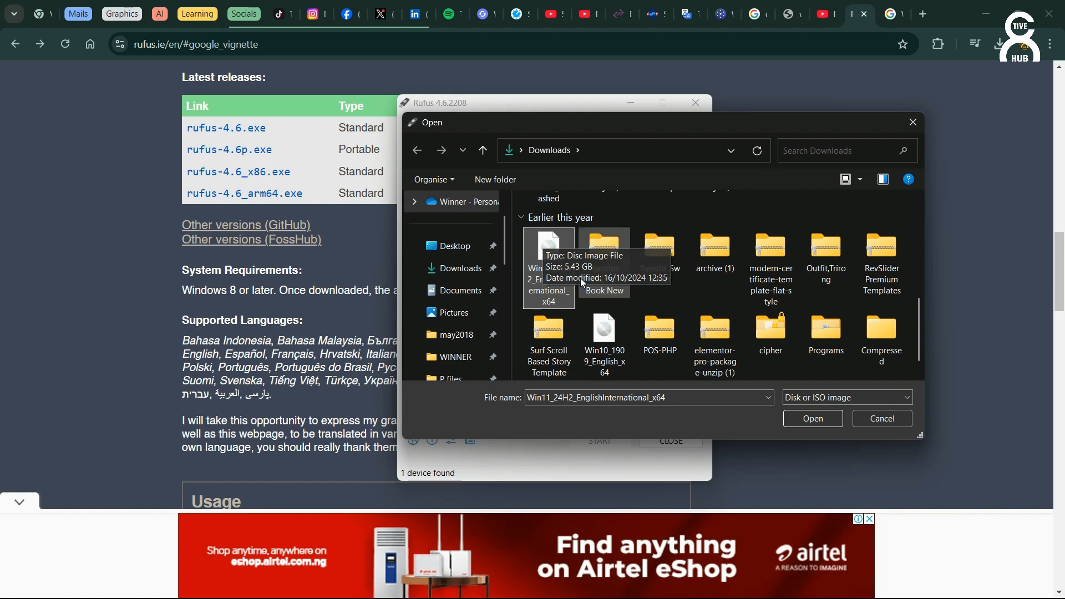
pyautogui.click(620, 361)
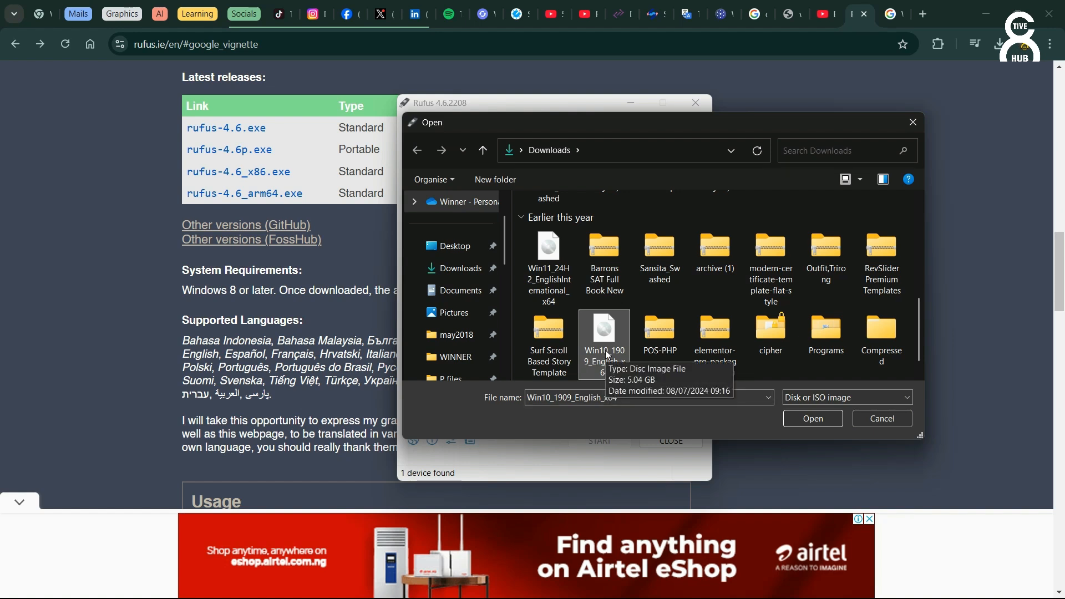
pyautogui.click(549, 261)
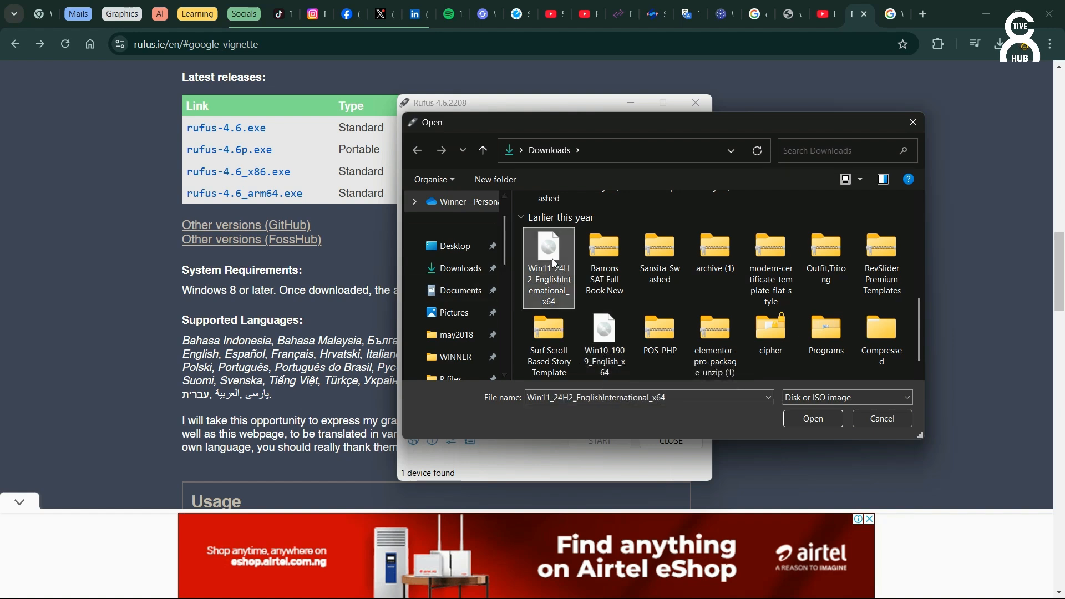
pyautogui.click(801, 418)
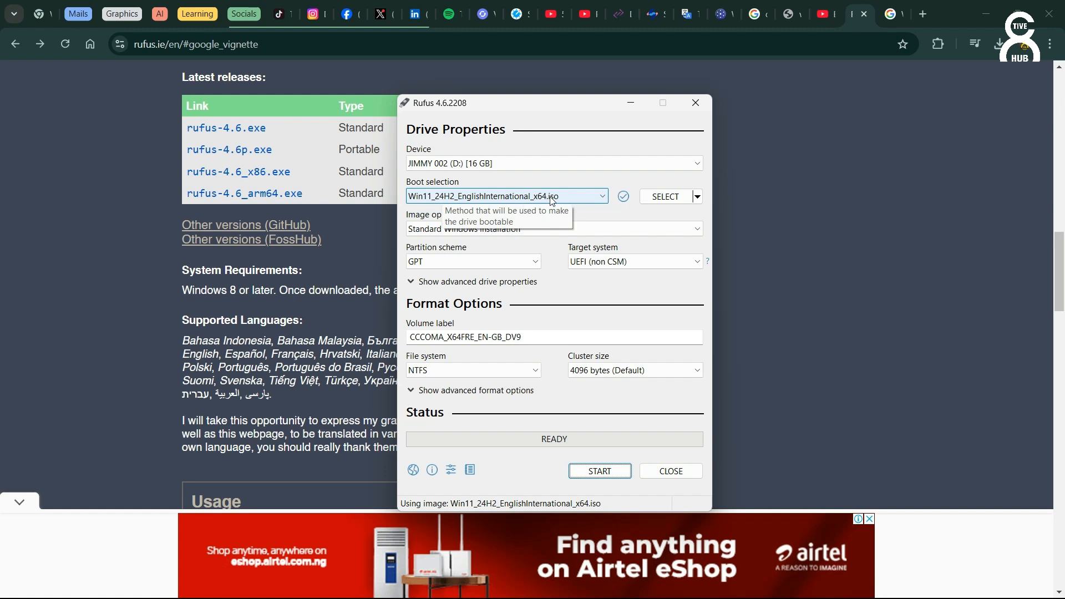
# Step: Set the image option to Standard Windows installation and the partition scheme to GPT
pyautogui.click(540, 229)
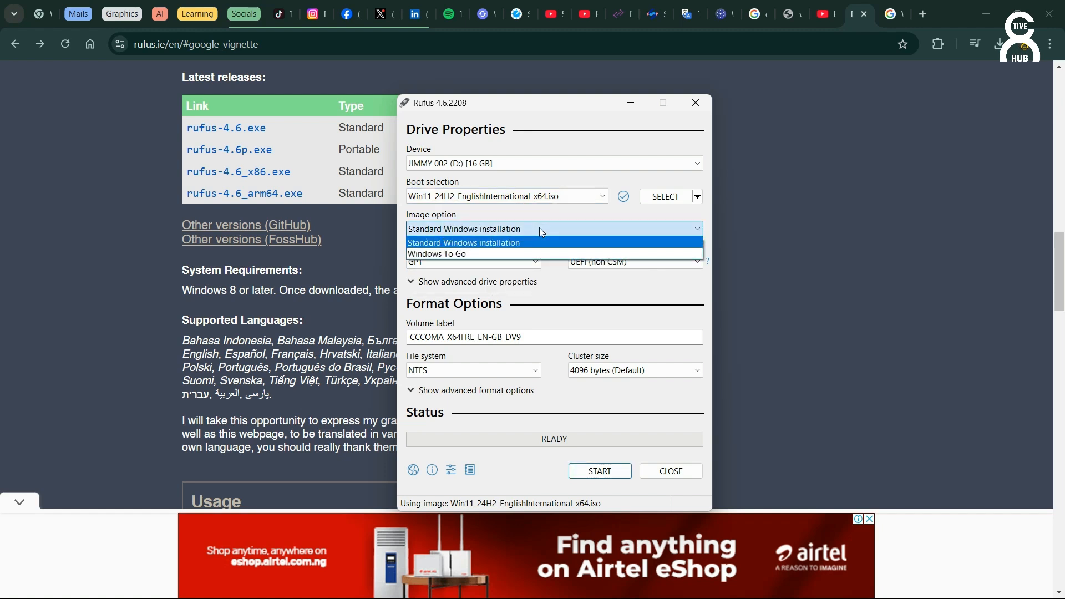
pyautogui.click(508, 243)
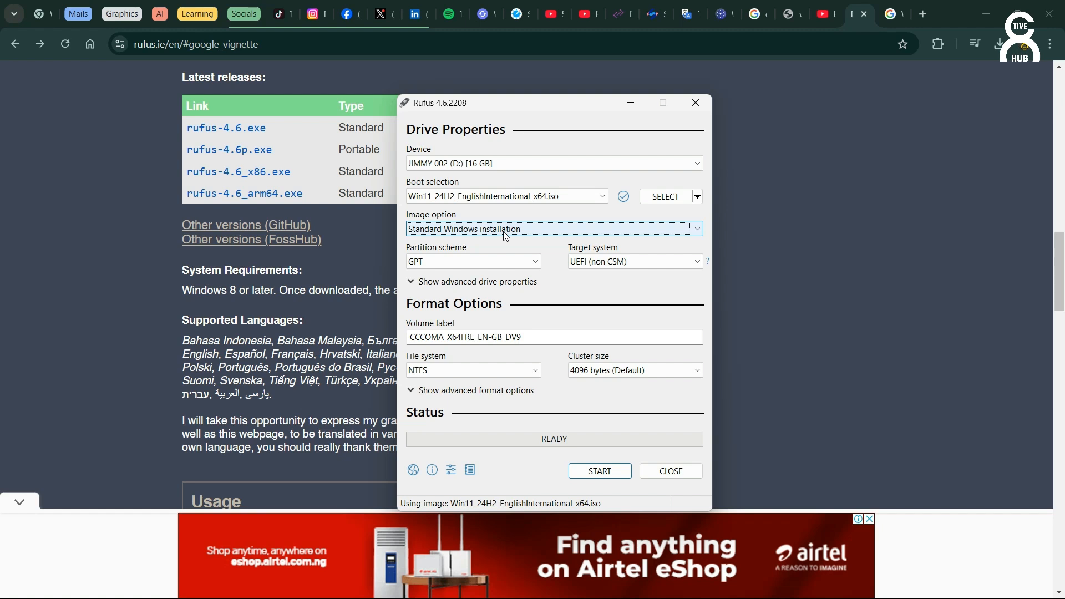
pyautogui.click(491, 268)
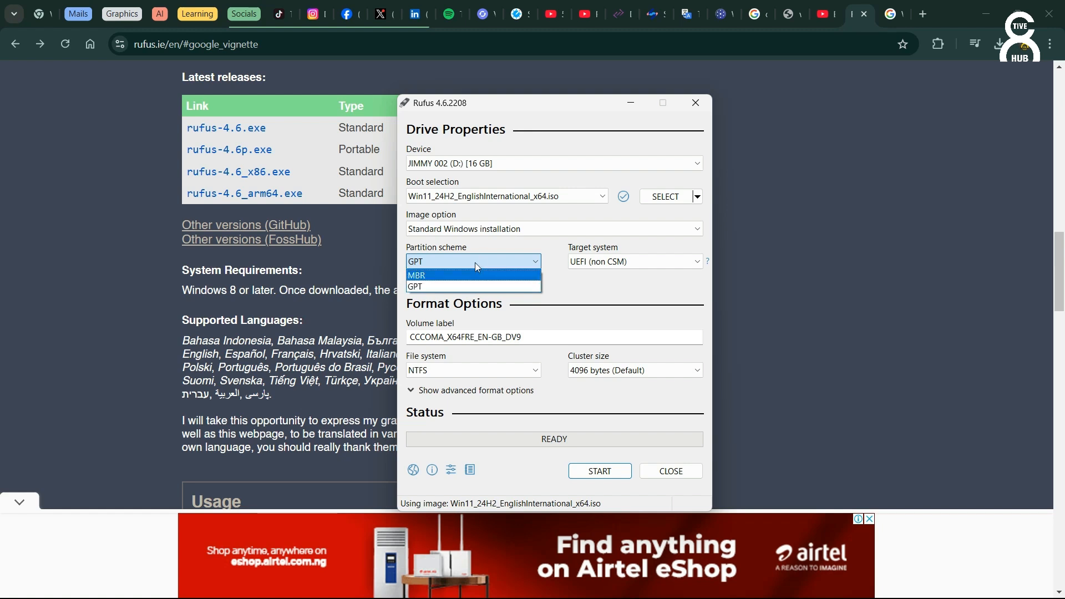
pyautogui.click(478, 265)
pyautogui.click(478, 265)
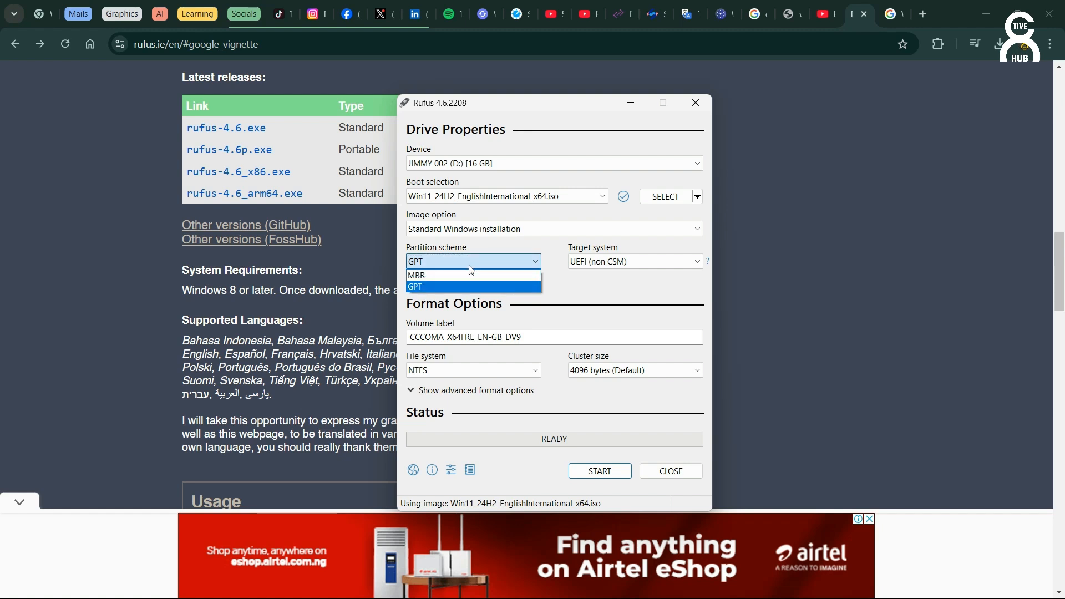
pyautogui.click(461, 277)
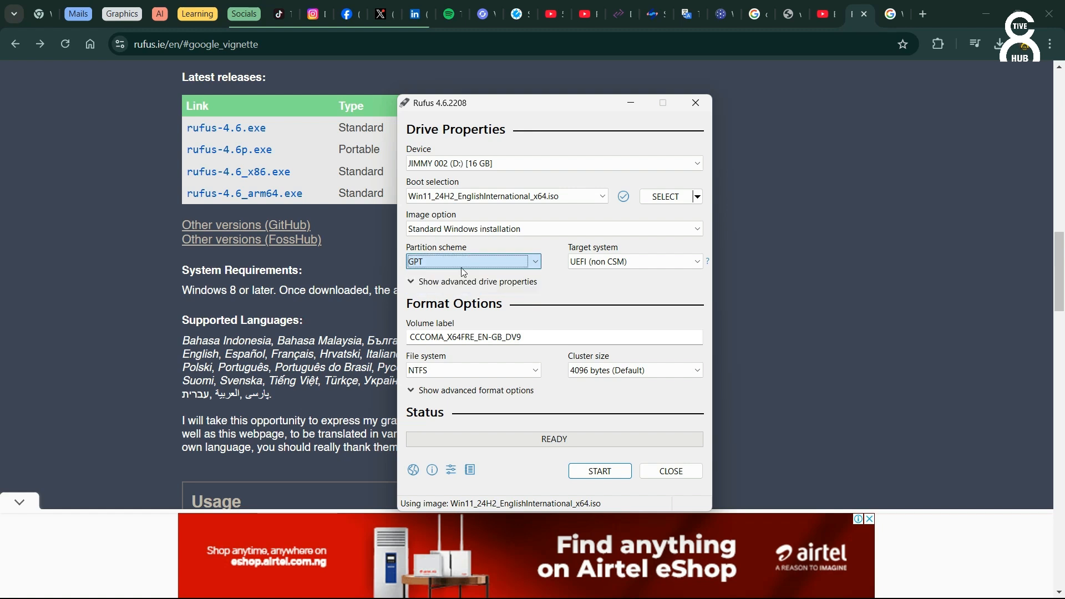
# Step: Set the target system to UEFI (non CSM) and reselect GPT as partition scheme
pyautogui.click(633, 262)
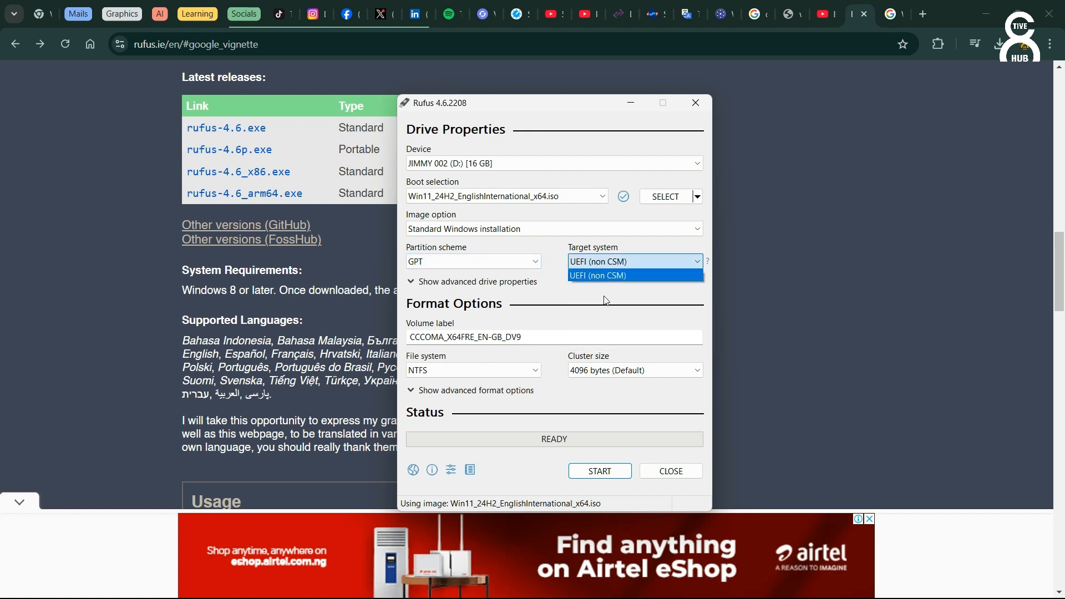
pyautogui.click(600, 275)
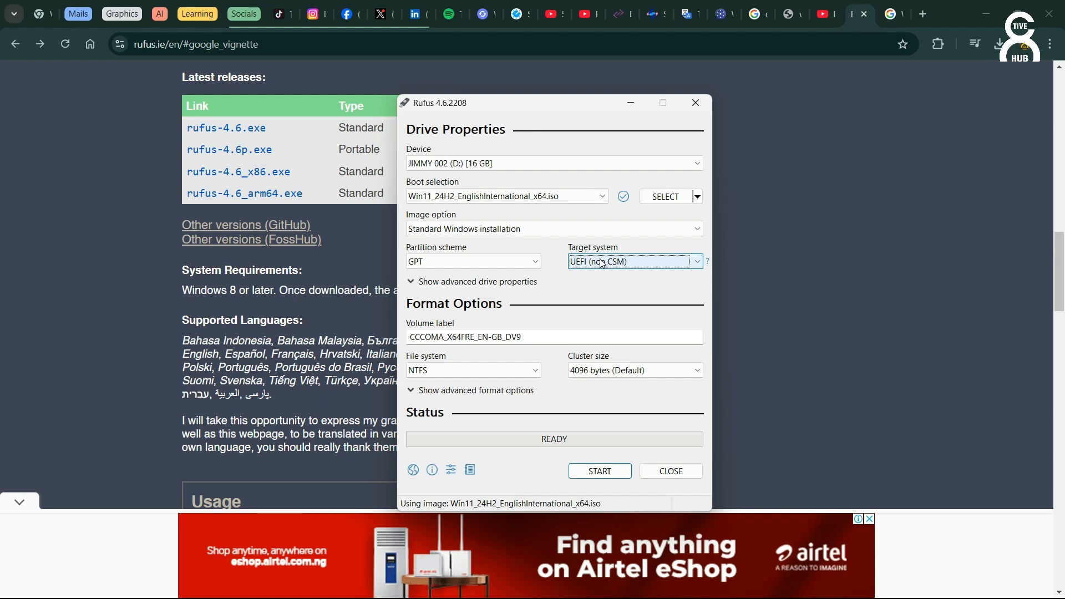
pyautogui.click(495, 267)
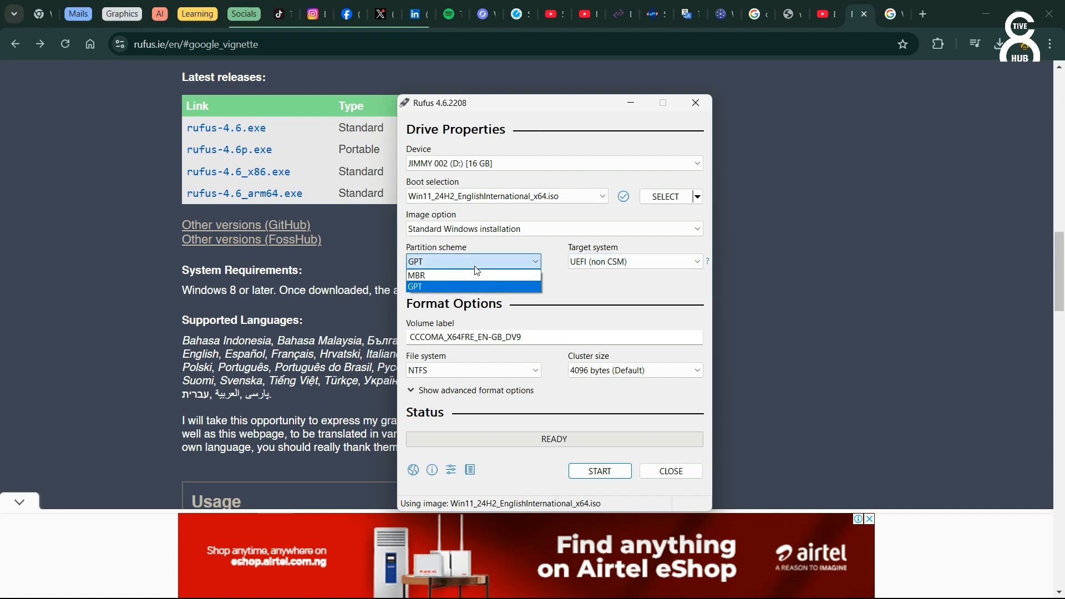
pyautogui.click(454, 280)
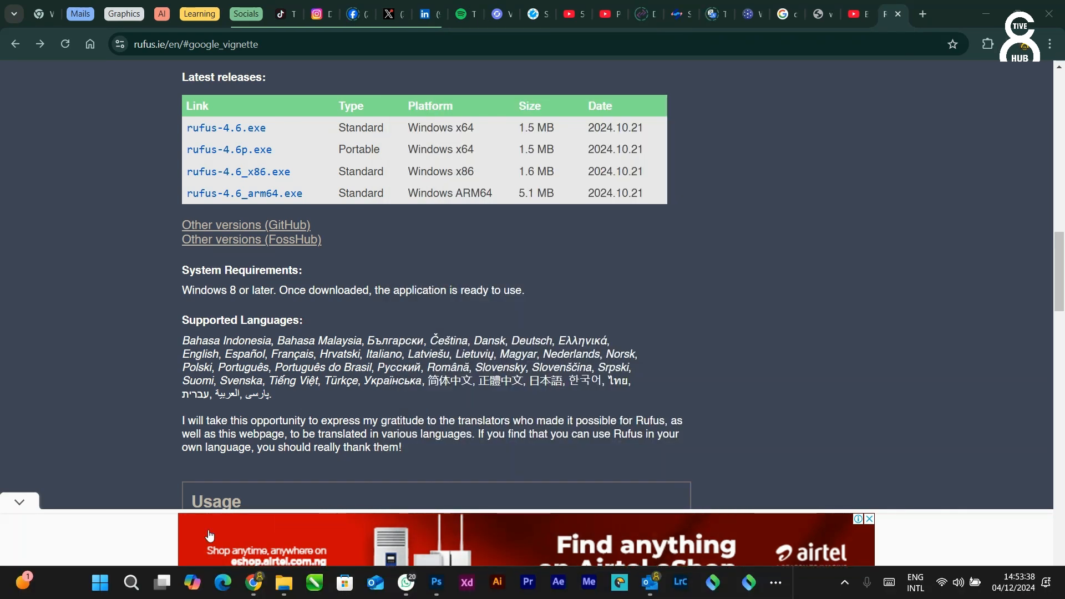
# Step: Open System Information by running msinfo32 and examine the BIOS Mode entry
pyautogui.rightClick(106, 587)
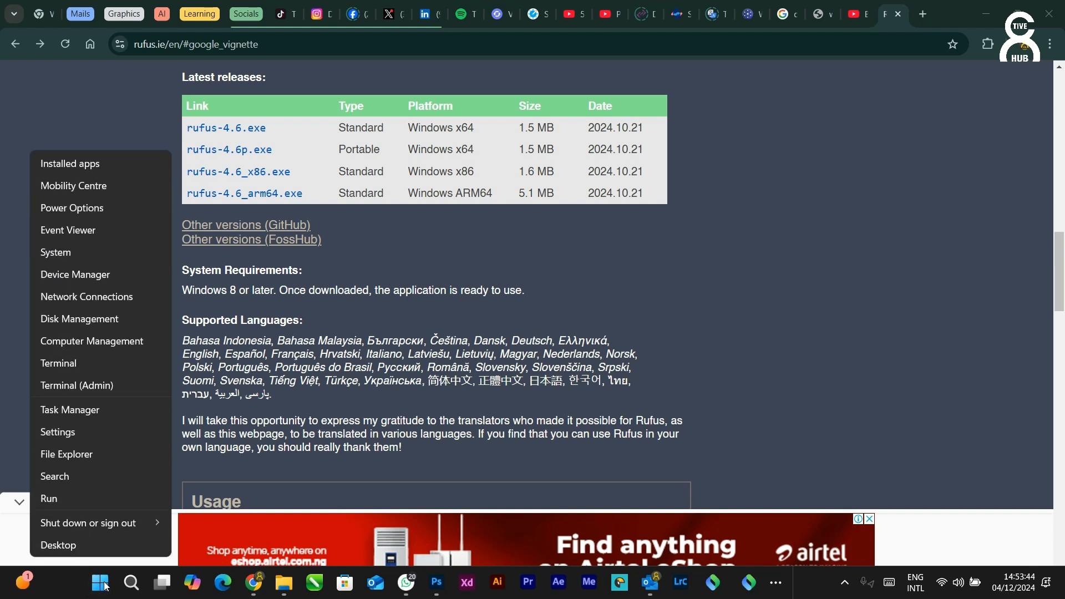
pyautogui.click(50, 498)
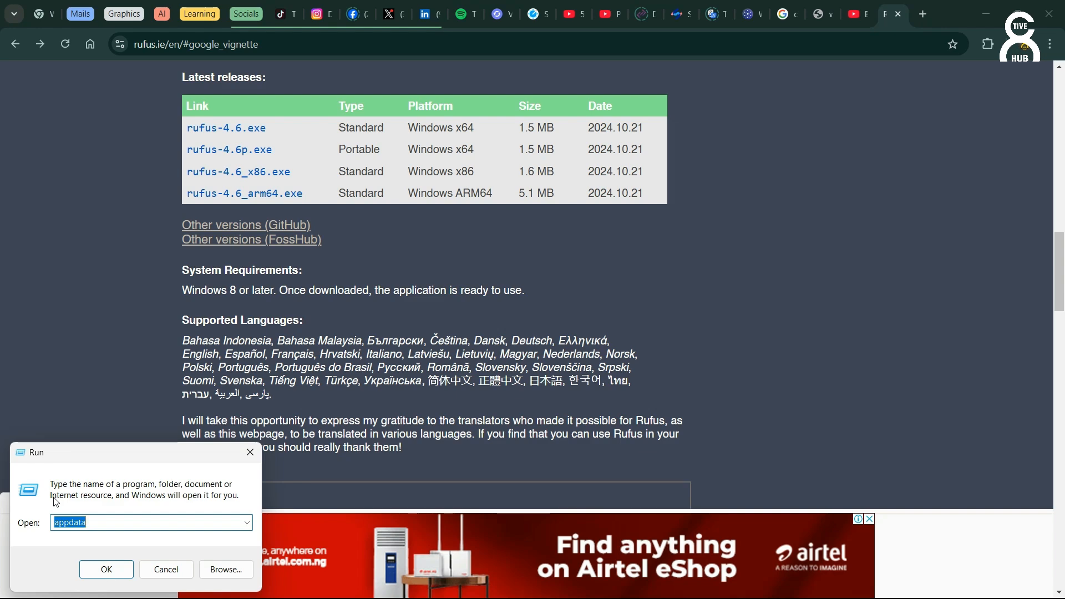
pyautogui.write('msinfo')
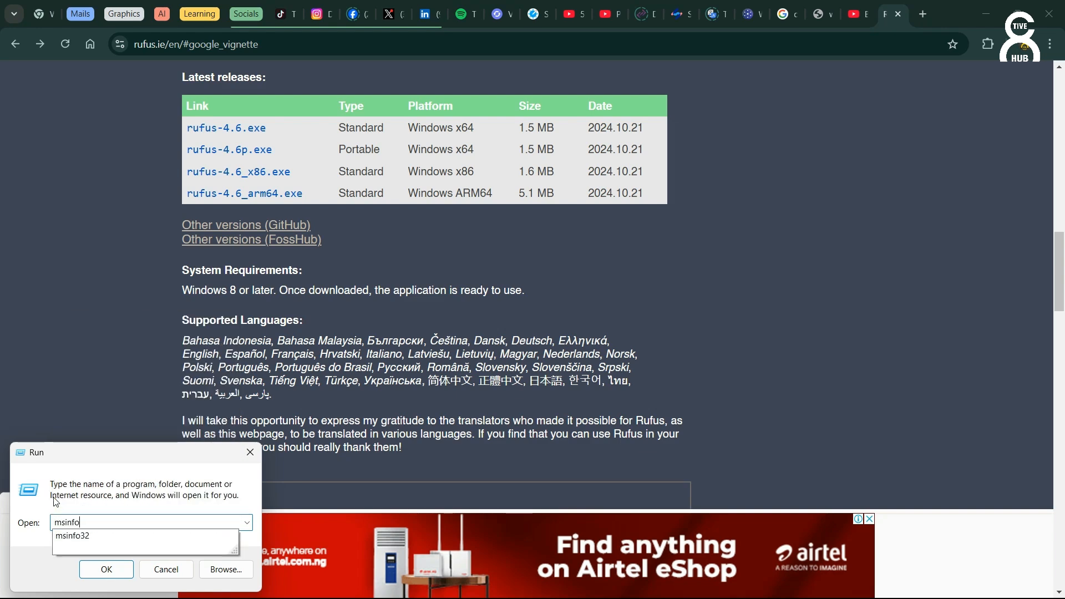
pyautogui.write('32')
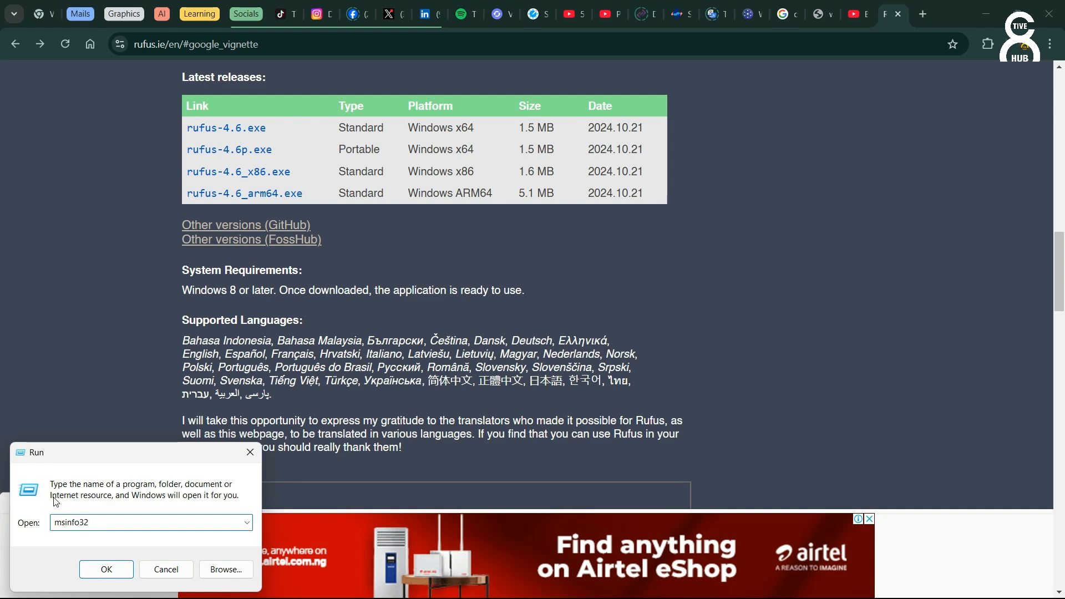
pyautogui.click(107, 570)
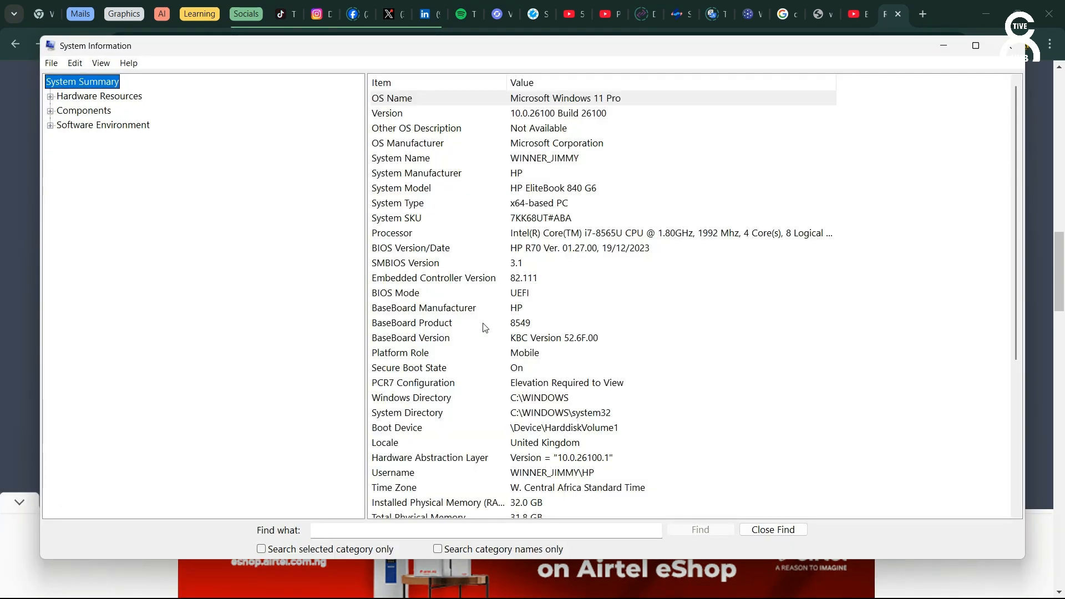
pyautogui.click(526, 298)
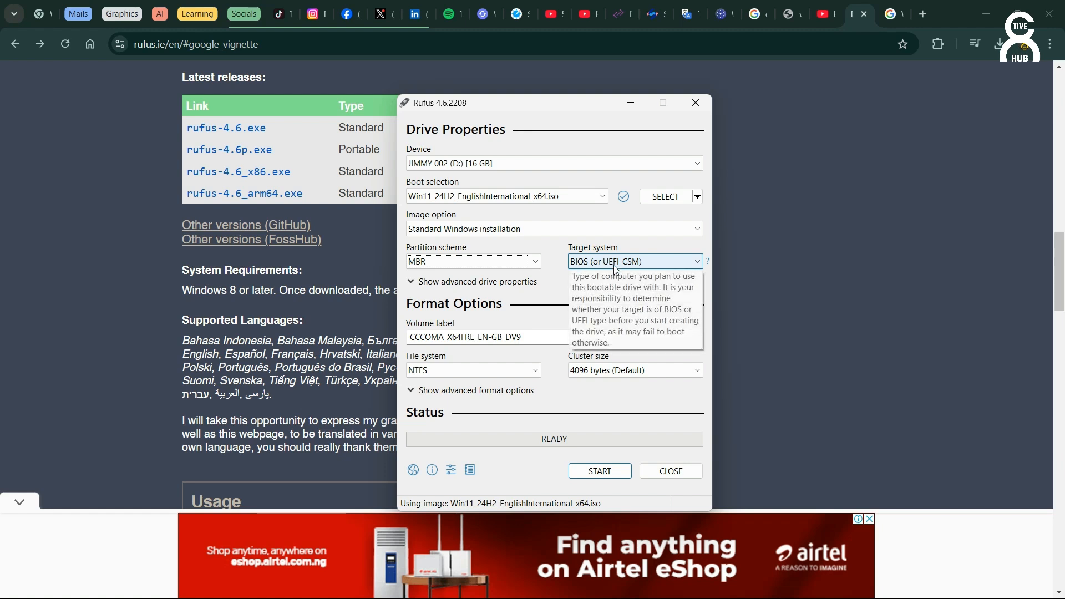
# Step: Set the partition scheme back to GPT and the target system to UEFI (non CSM)
pyautogui.click(535, 263)
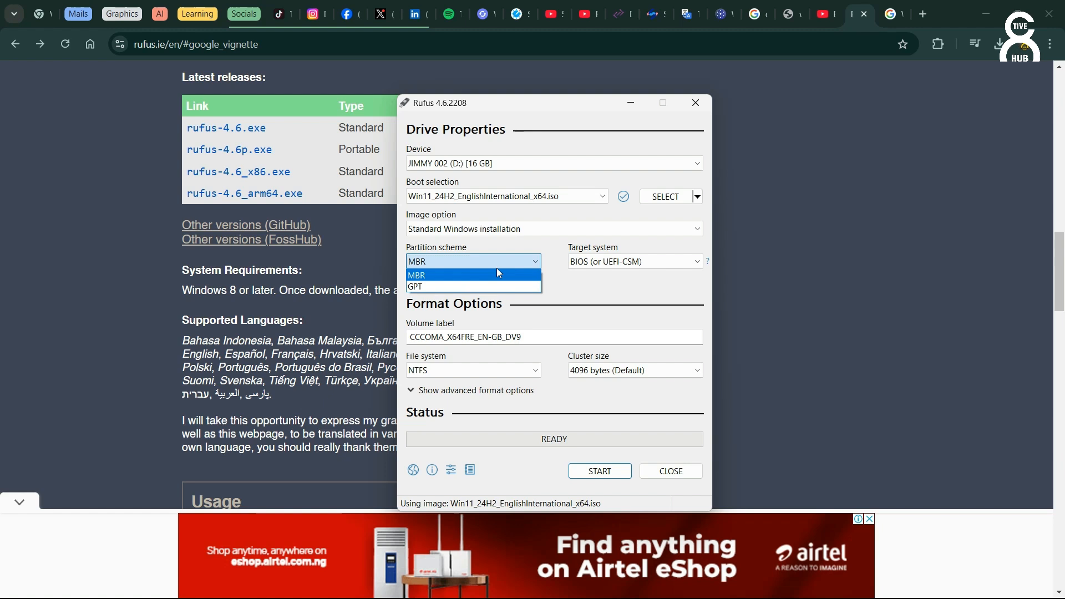
pyautogui.click(462, 290)
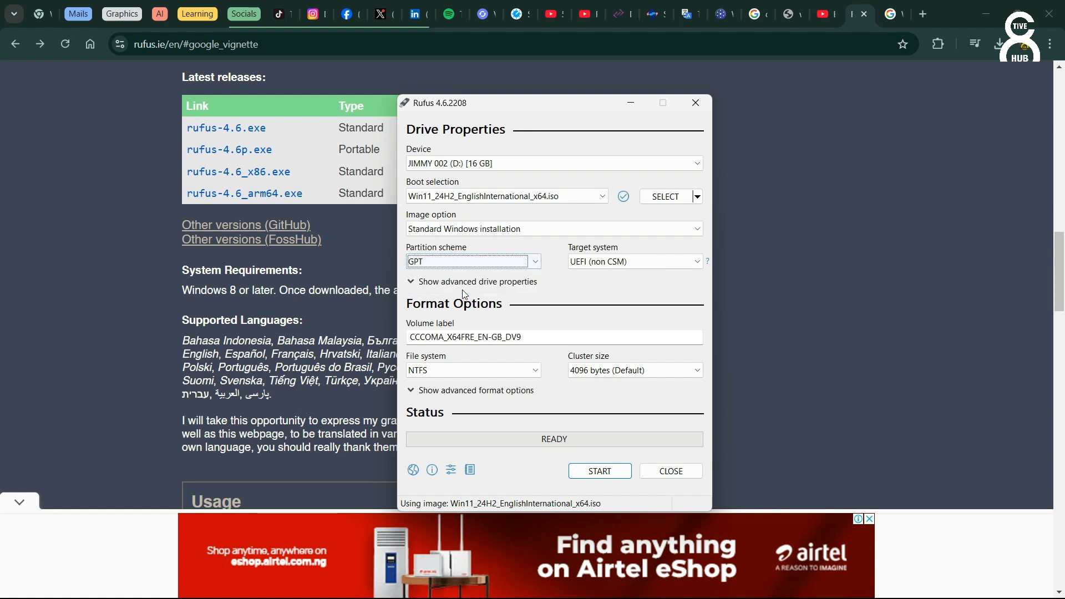
pyautogui.click(606, 263)
pyautogui.click(605, 263)
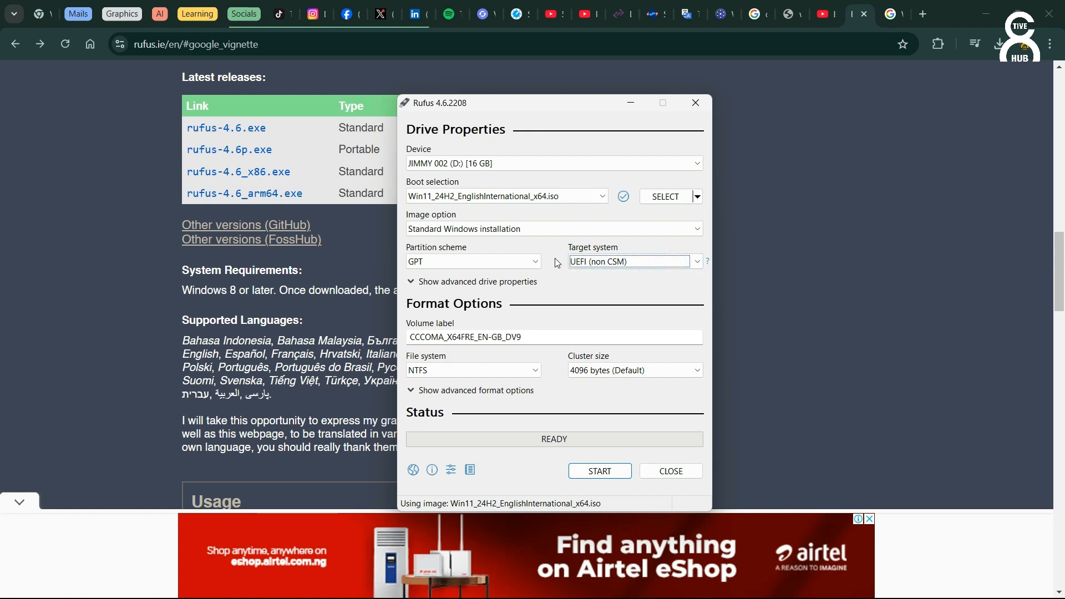
# Step: Set the partition scheme to MBR
pyautogui.moveTo(580, 266)
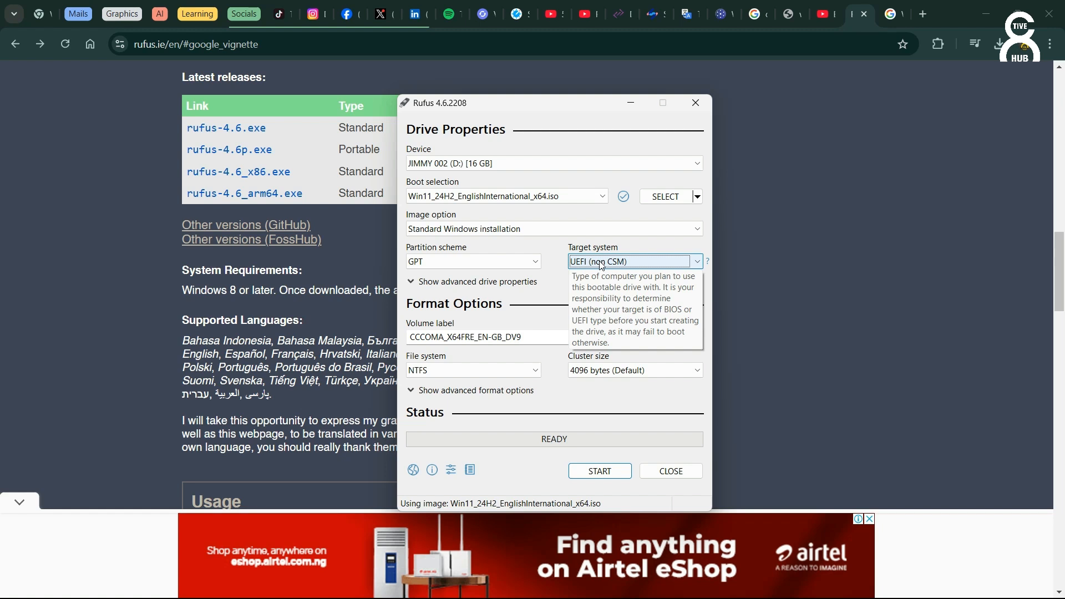
pyautogui.click(536, 262)
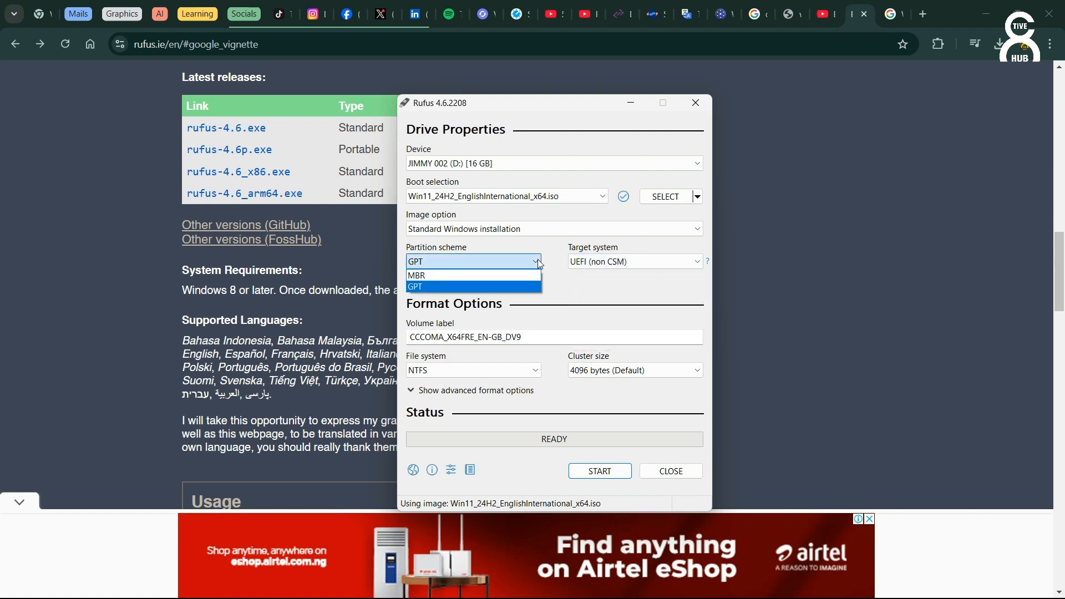
pyautogui.click(491, 276)
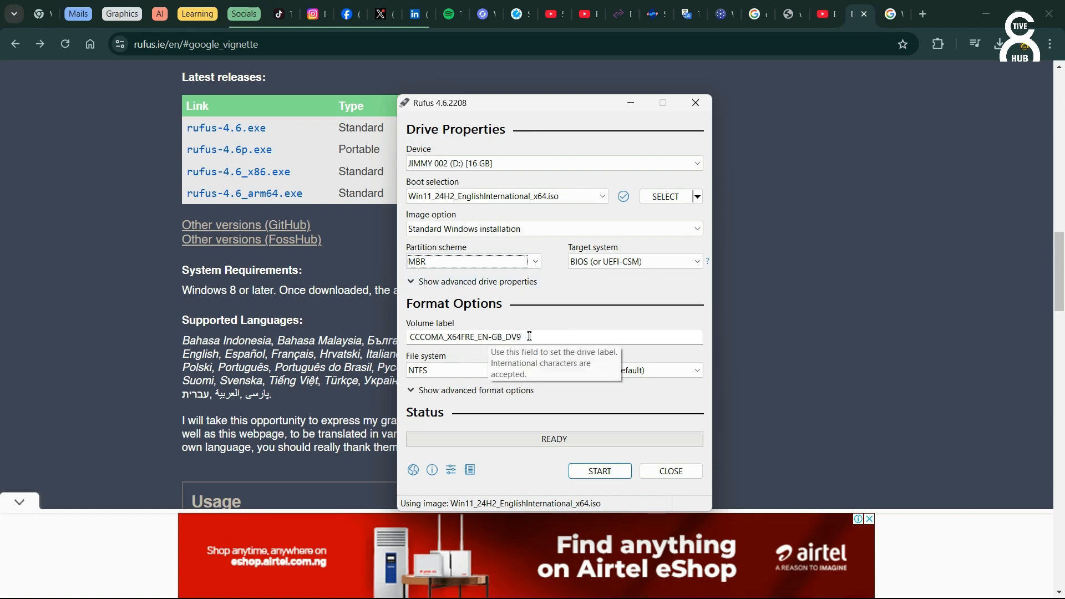
pyautogui.moveTo(530, 337); pyautogui.dragTo(408, 336)
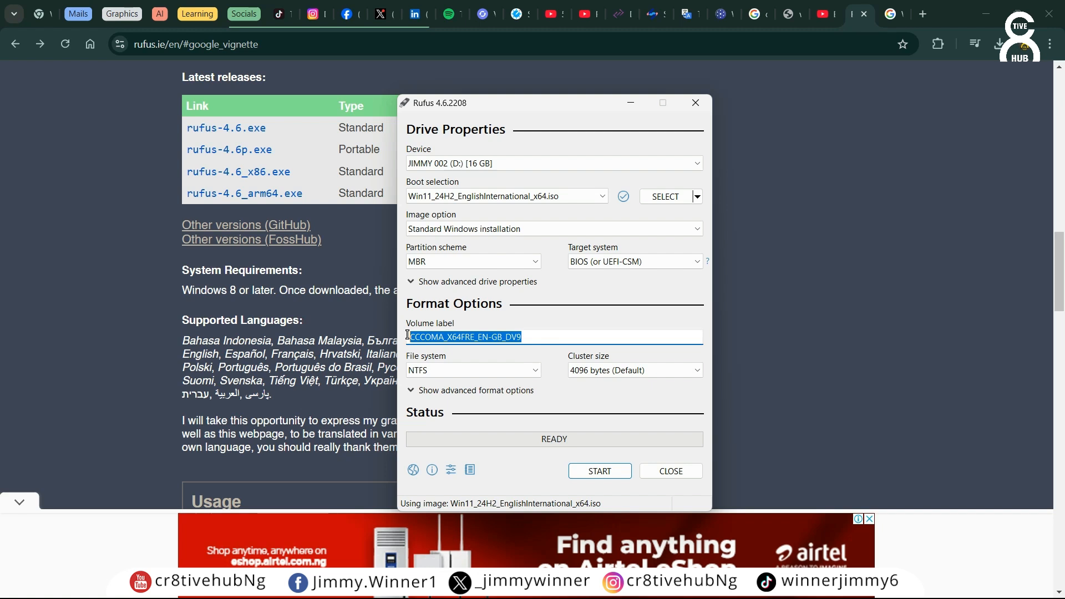
pyautogui.click(540, 339)
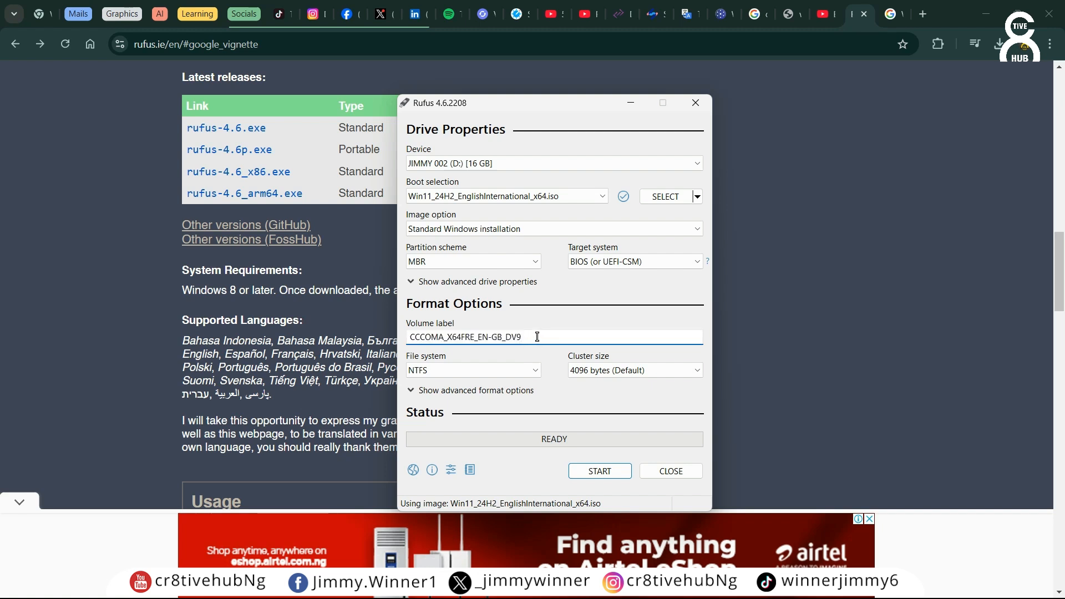
pyautogui.moveTo(537, 338); pyautogui.dragTo(410, 339)
pyautogui.press('BackSpace')
pyautogui.hotkey('ctrl', 'z')
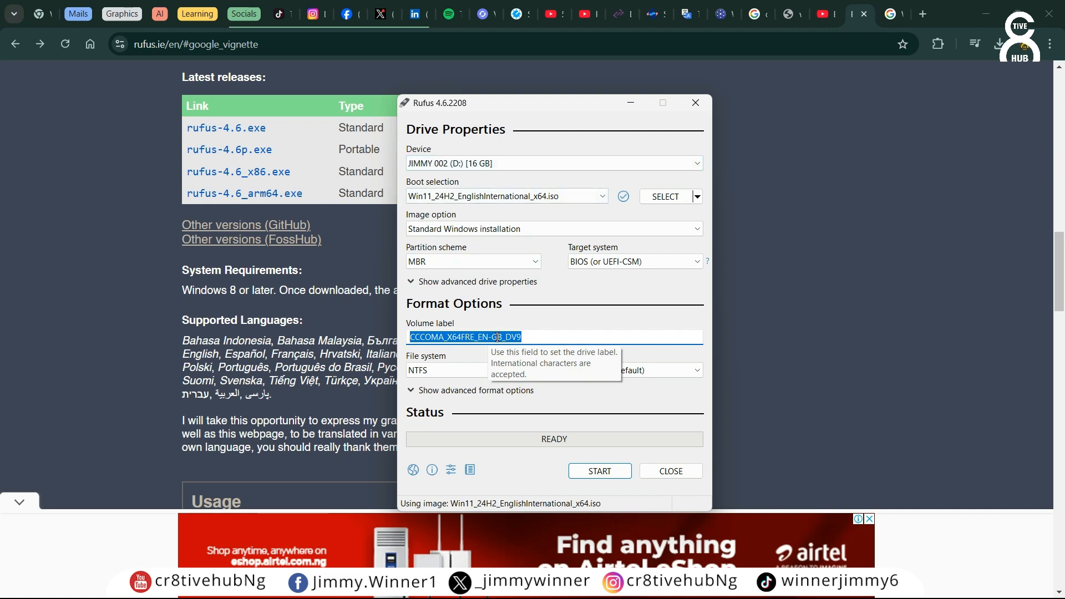
# Step: Set the volume label to WINDOWS 11 BOOTABLE
pyautogui.click(532, 337)
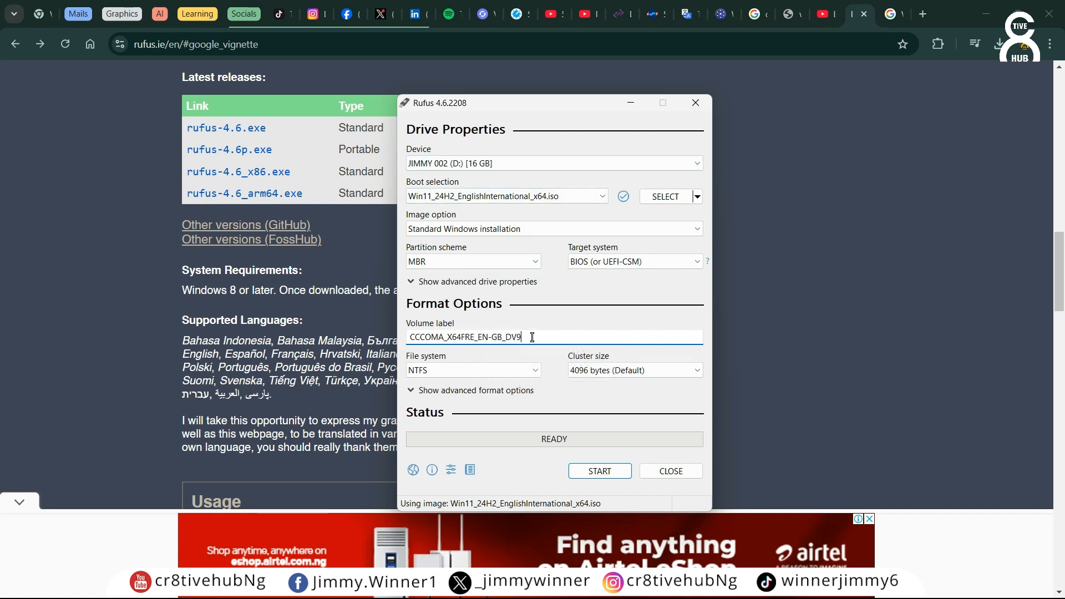
pyautogui.moveTo(532, 337); pyautogui.dragTo(394, 344)
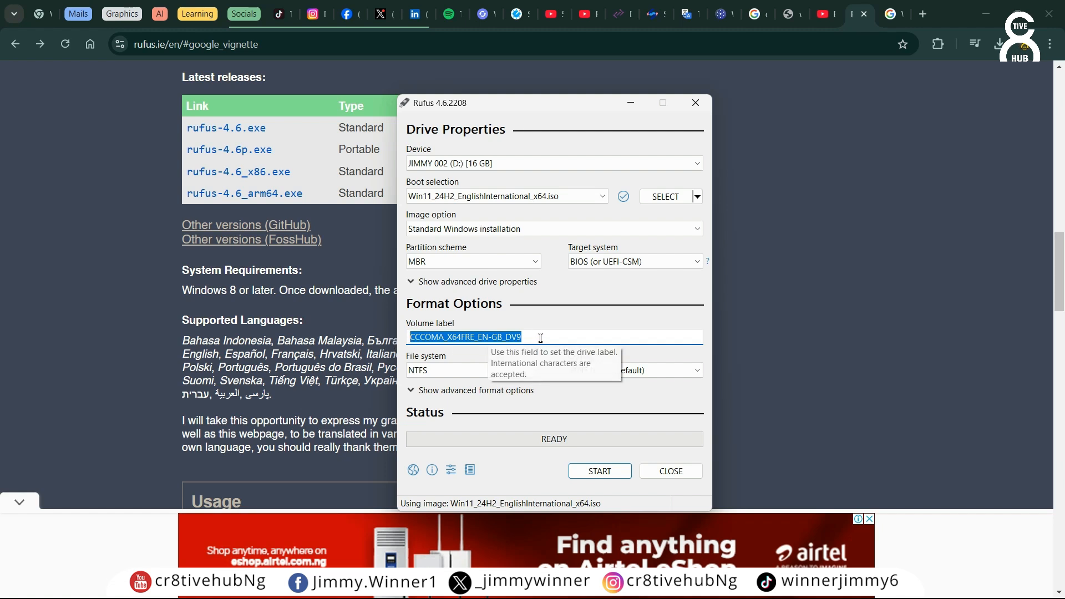
pyautogui.write('w')
pyautogui.press('BackSpace')
pyautogui.write('WINDO')
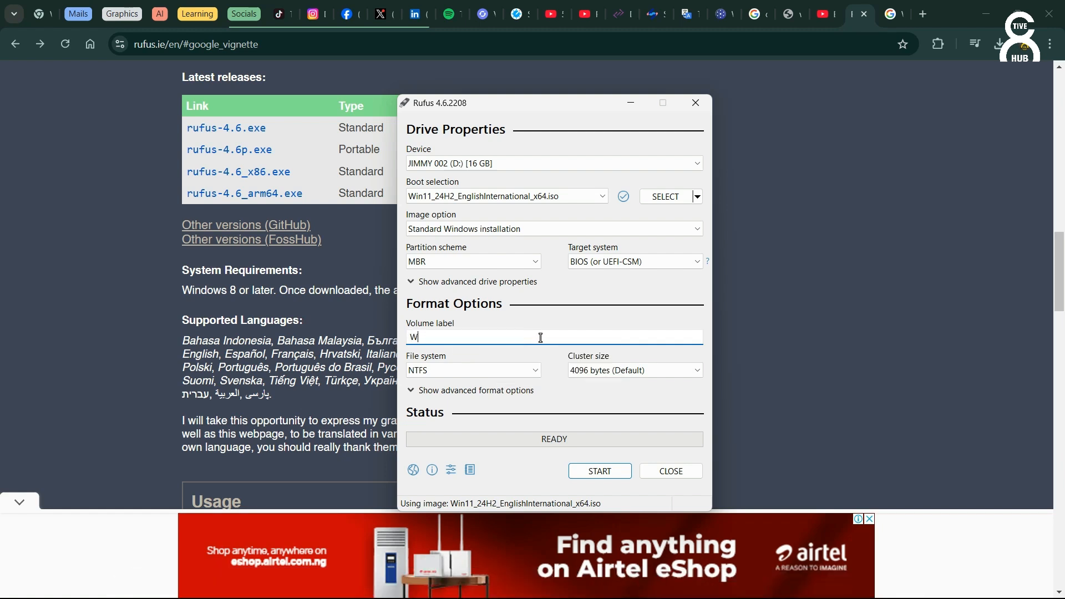
pyautogui.press('BackSpace')
pyautogui.write('OWS 11 BOOTABLE')
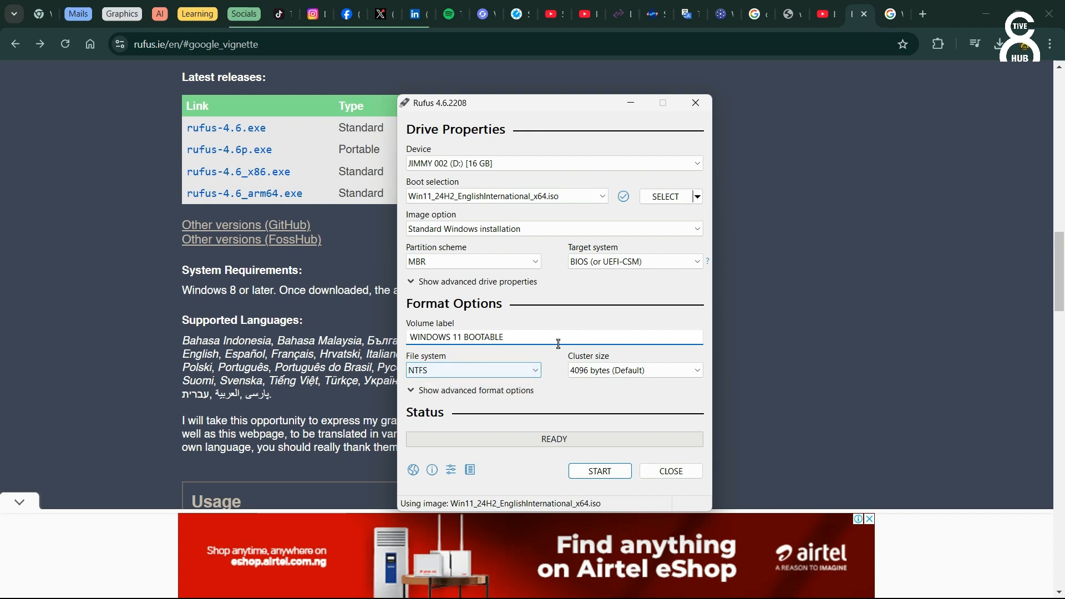
pyautogui.press('Tab')
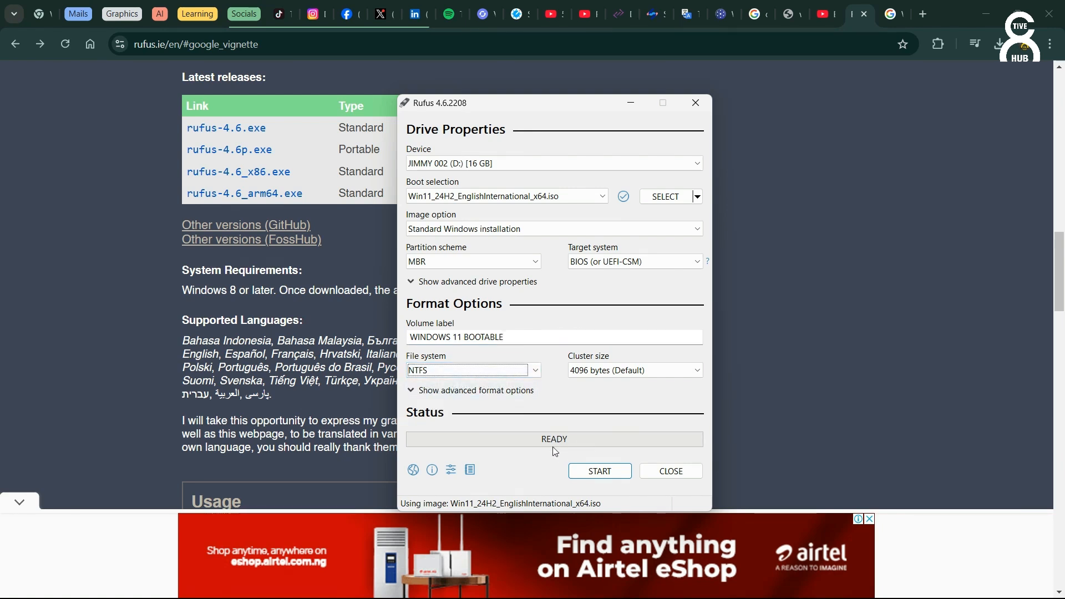
# Step: Start writing the drive, accept the default Windows customization options and the data-loss warning, and close Rufus once finished
pyautogui.click(594, 475)
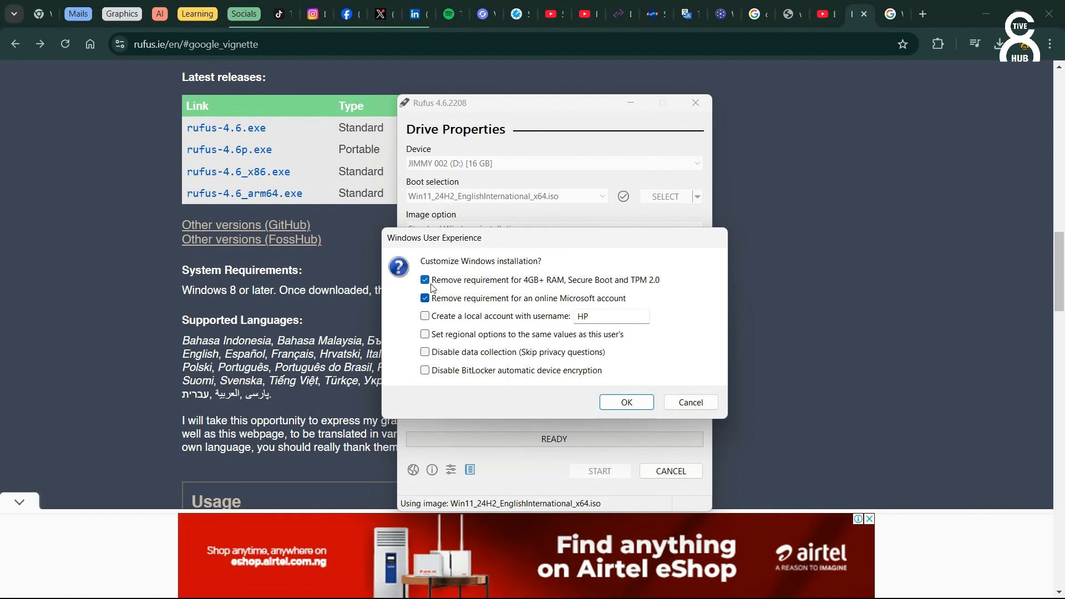
pyautogui.click(621, 403)
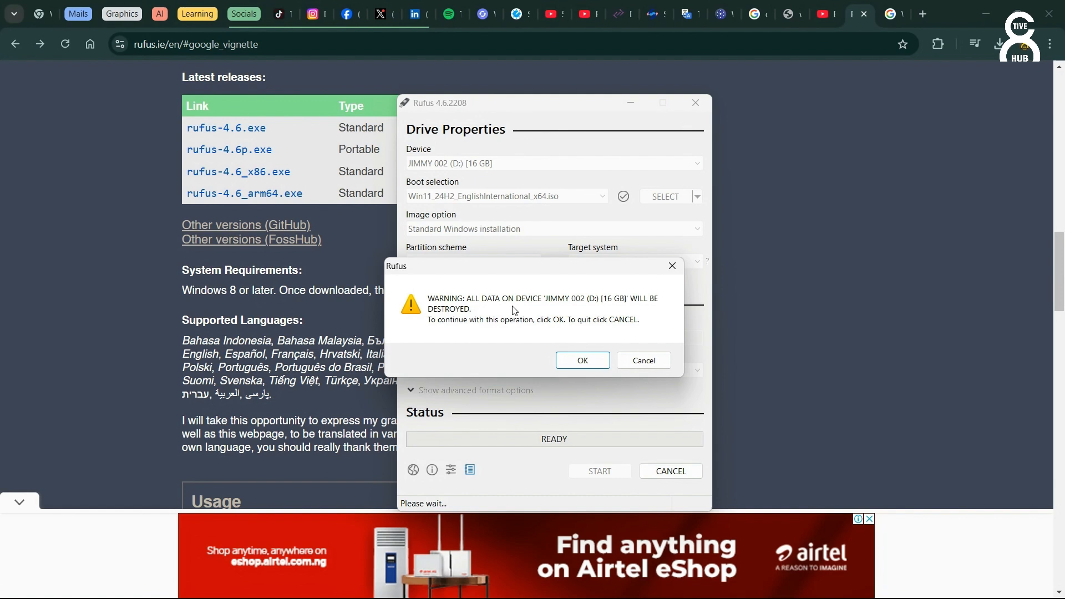
pyautogui.click(583, 361)
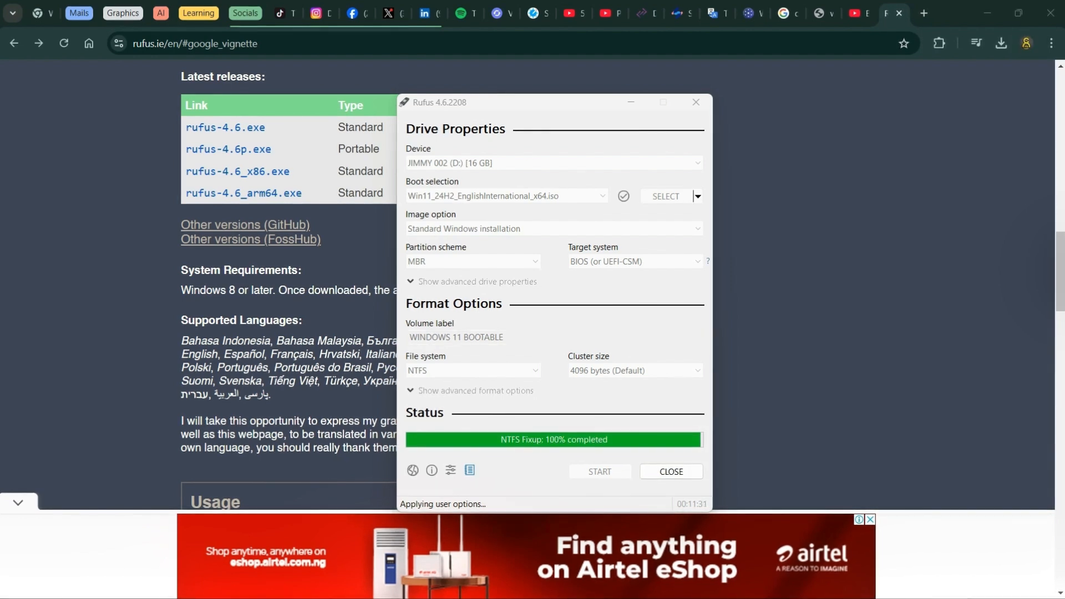
pyautogui.click(673, 472)
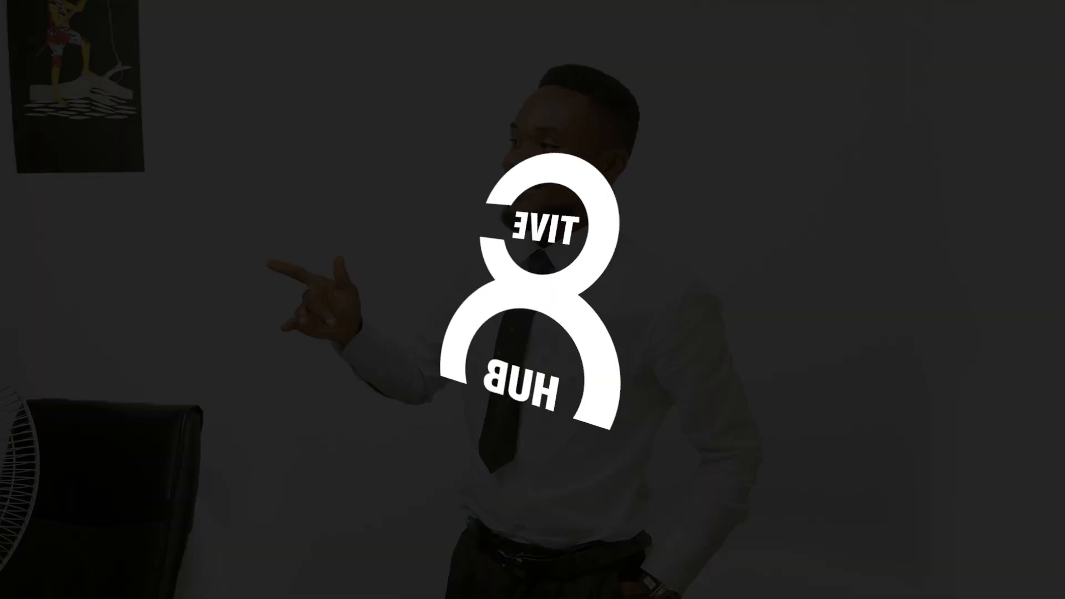